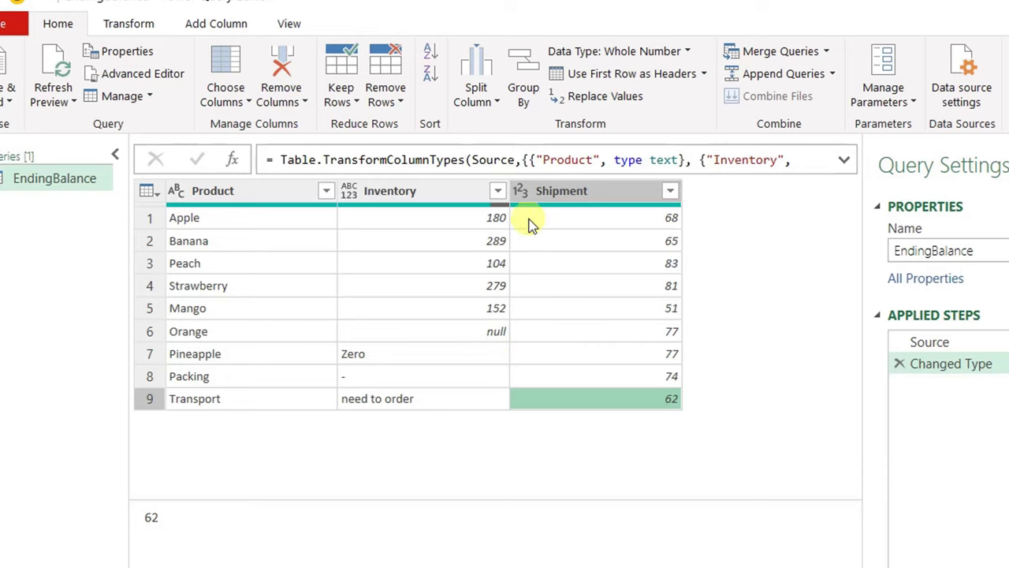
Start a new custom column in the EndingBalance query and name it Balance
key(ctrl+space)
click(212, 24)
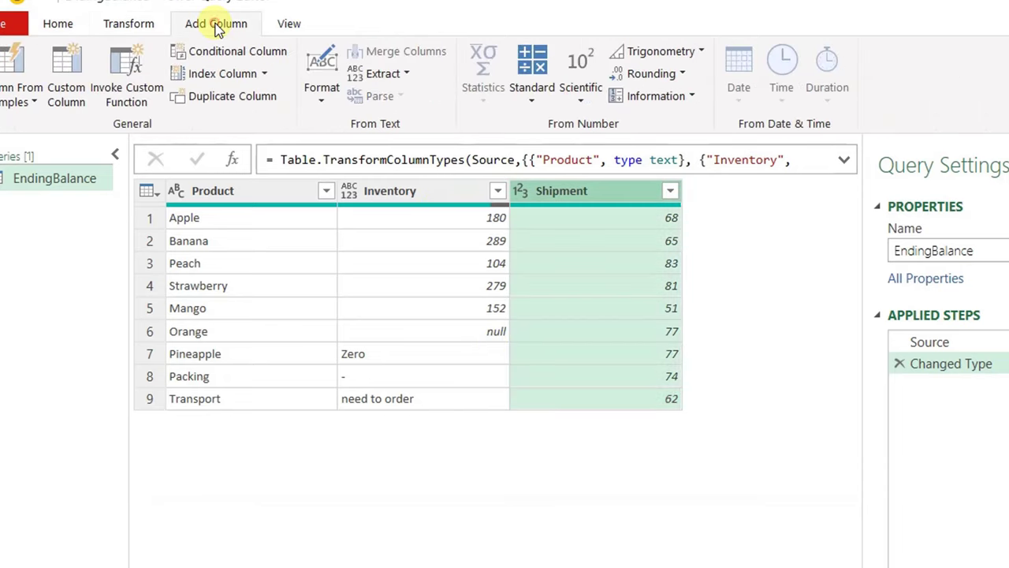
click(75, 95)
double_click(278, 210)
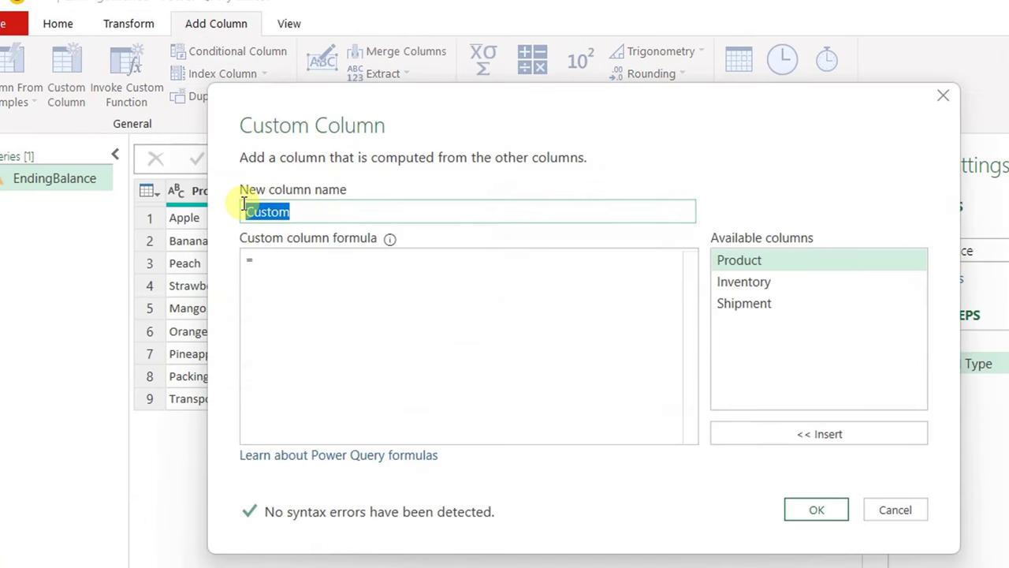
key(BackSpace)
text(Balance)
Define the Balance column's formula as [Inventory]+[Shipment] and create the column
click(290, 266)
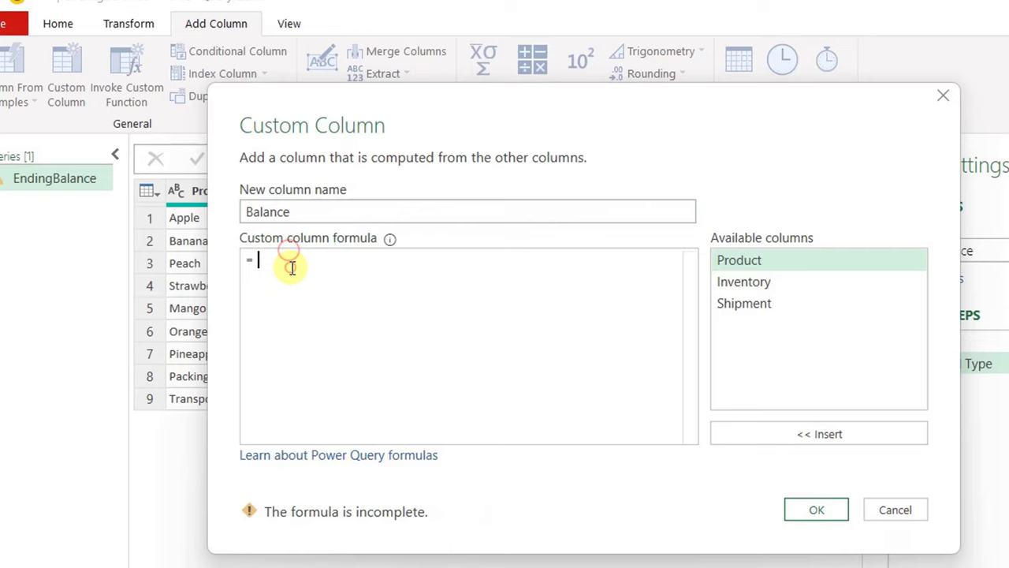
double_click(742, 284)
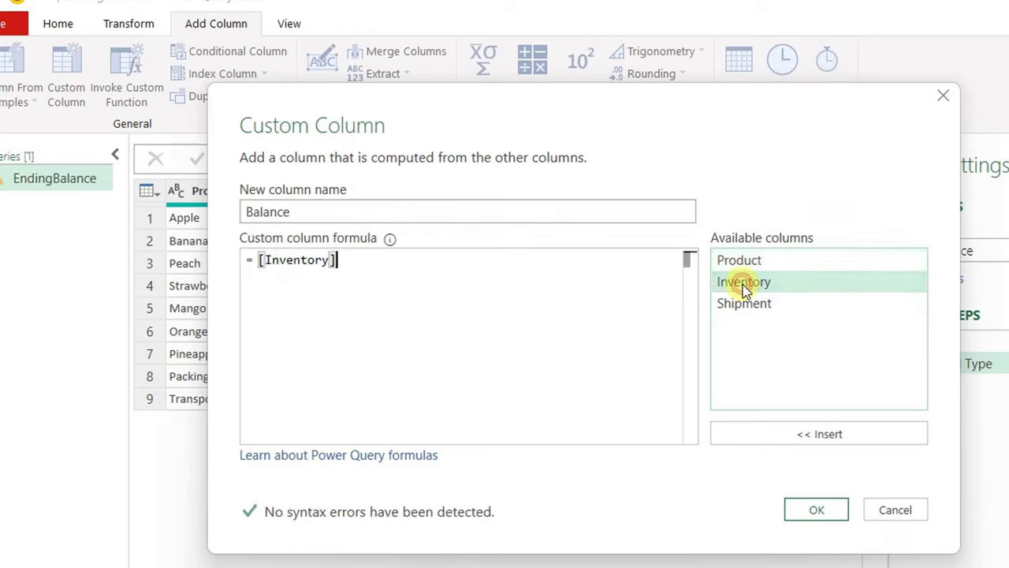
text(+)
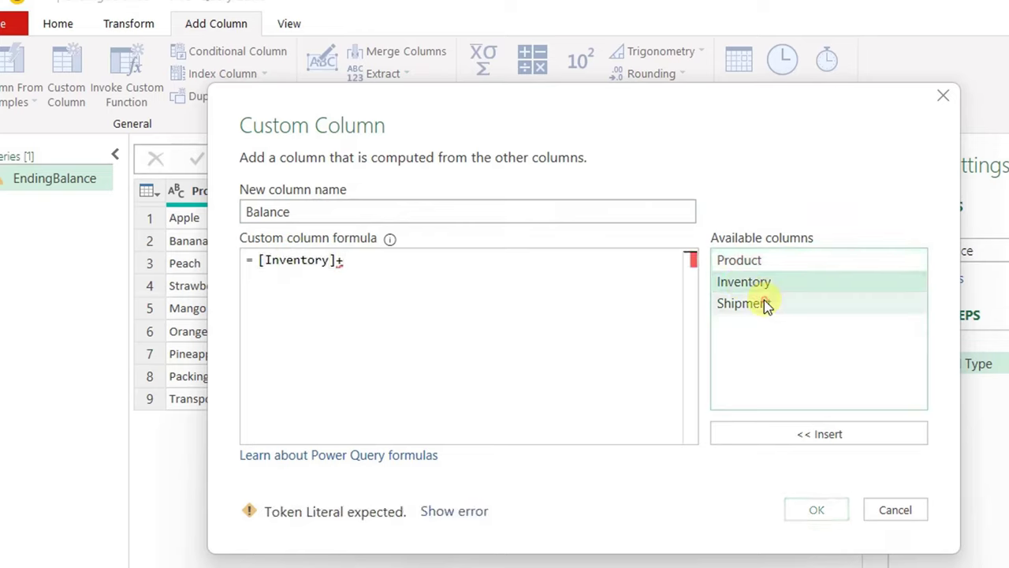
double_click(764, 300)
click(824, 513)
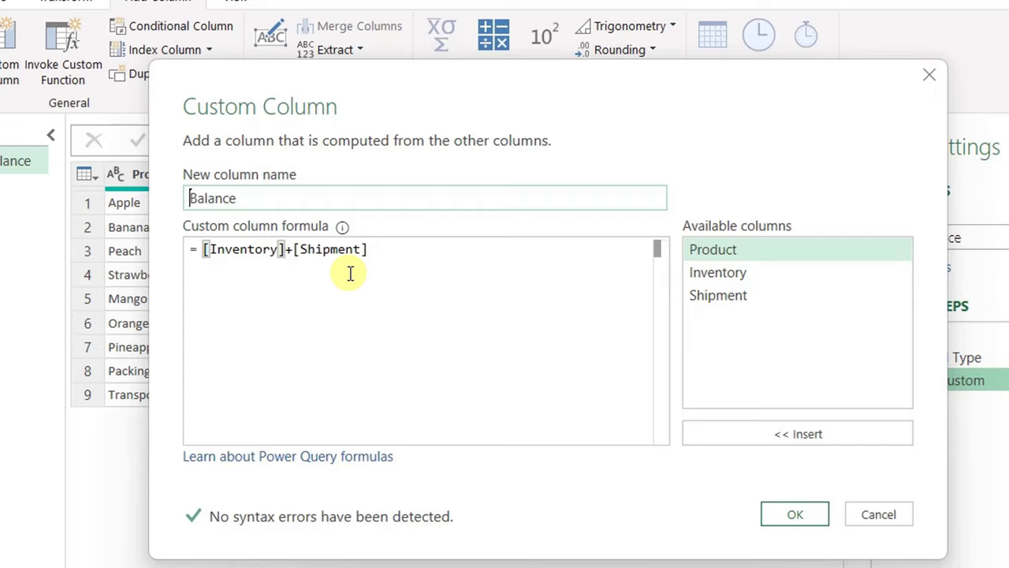
Edit the Balance formula, putting try on a line before [Inventory]+[Shipment] and otherwise on a line after it
click(202, 256)
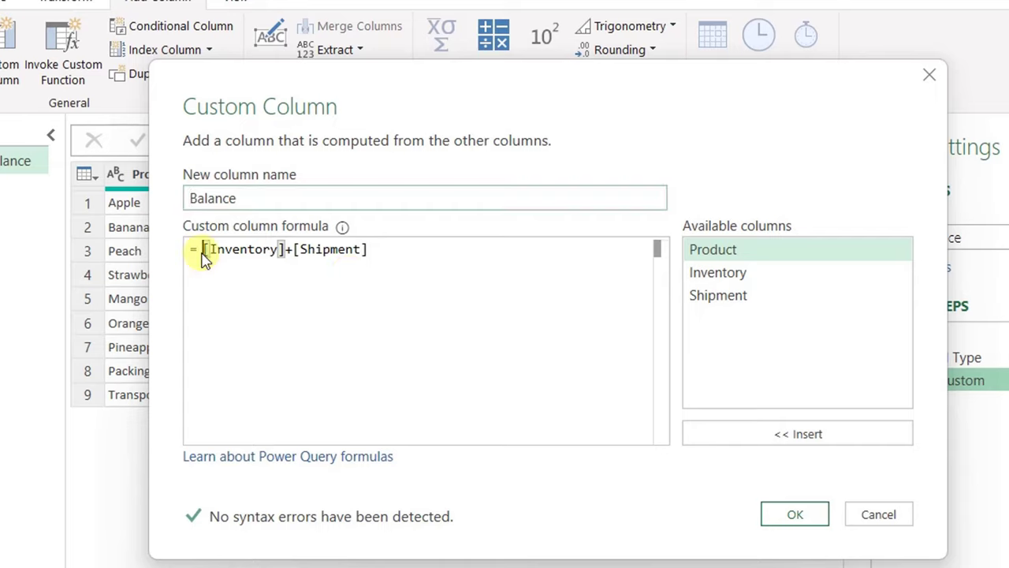
key(Return)
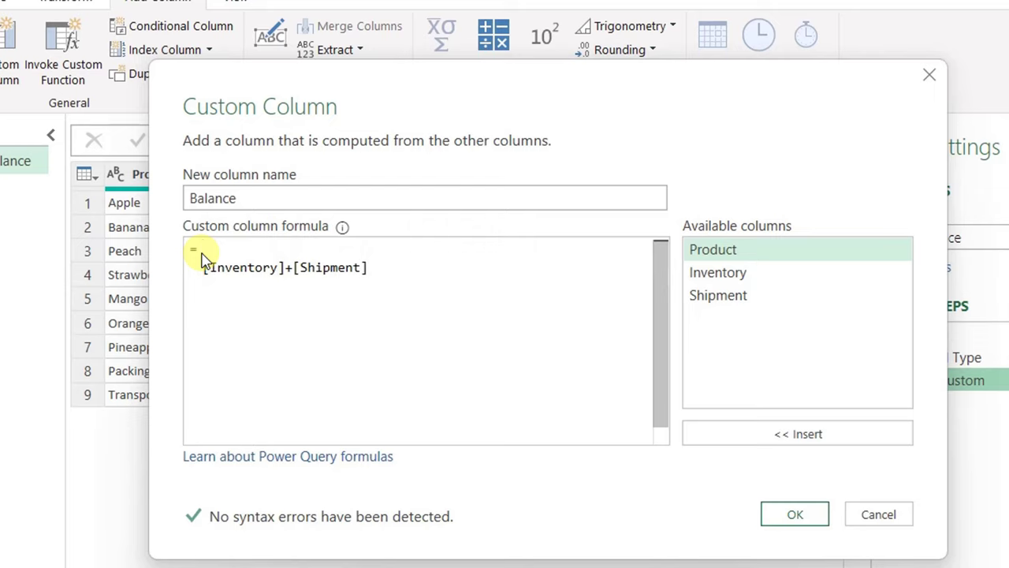
text(try)
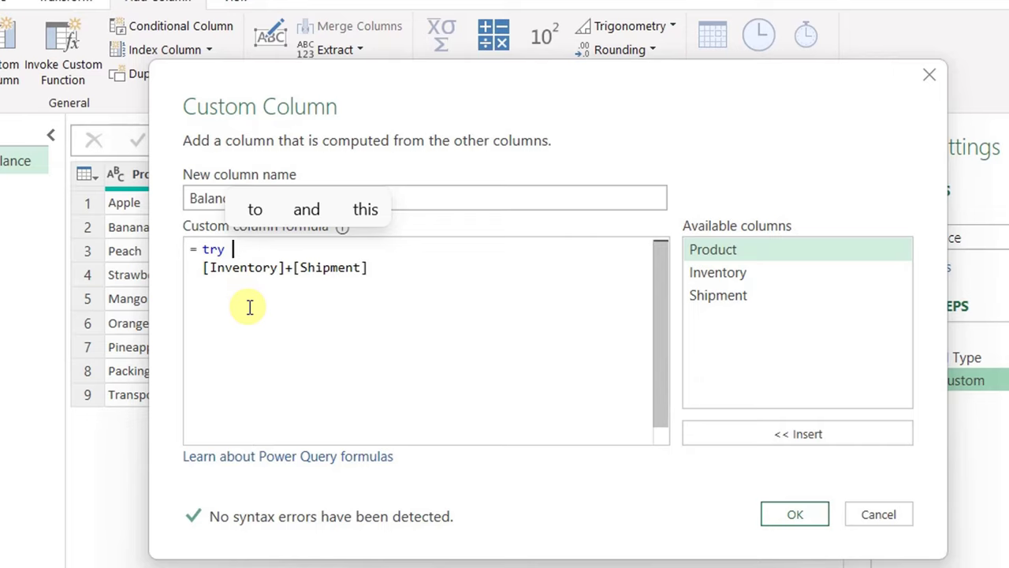
click(386, 282)
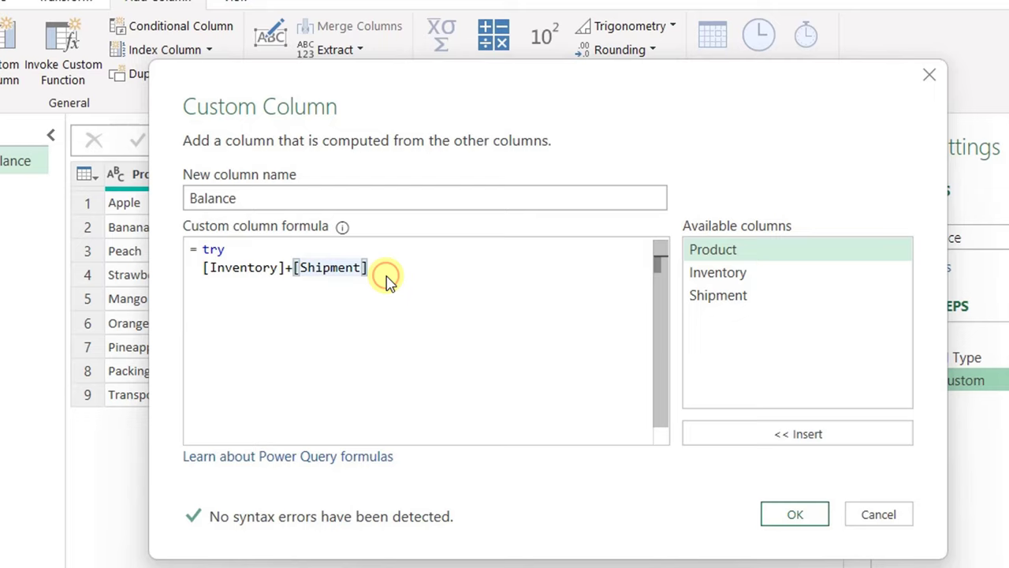
key(Return)
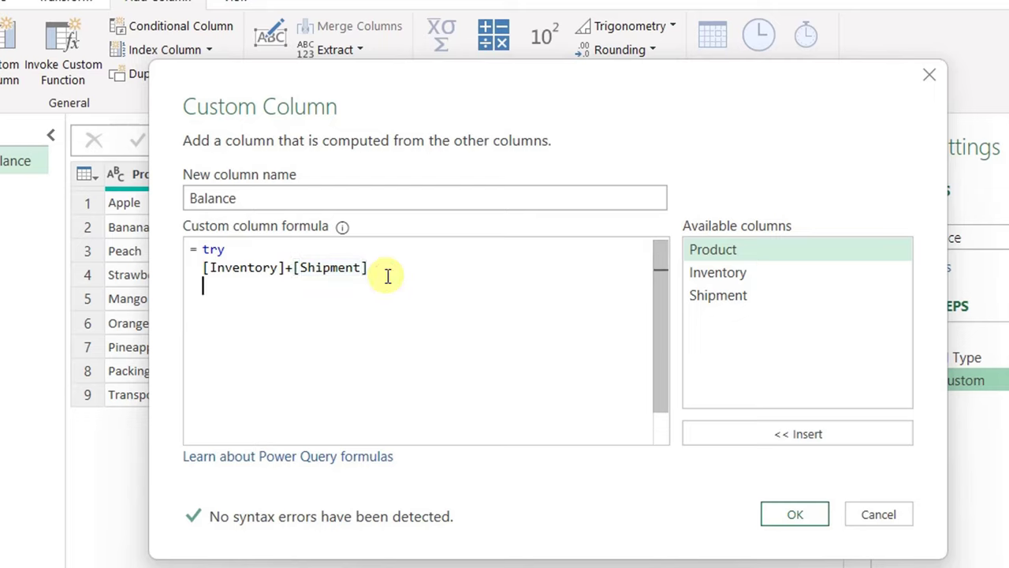
text(otherwise)
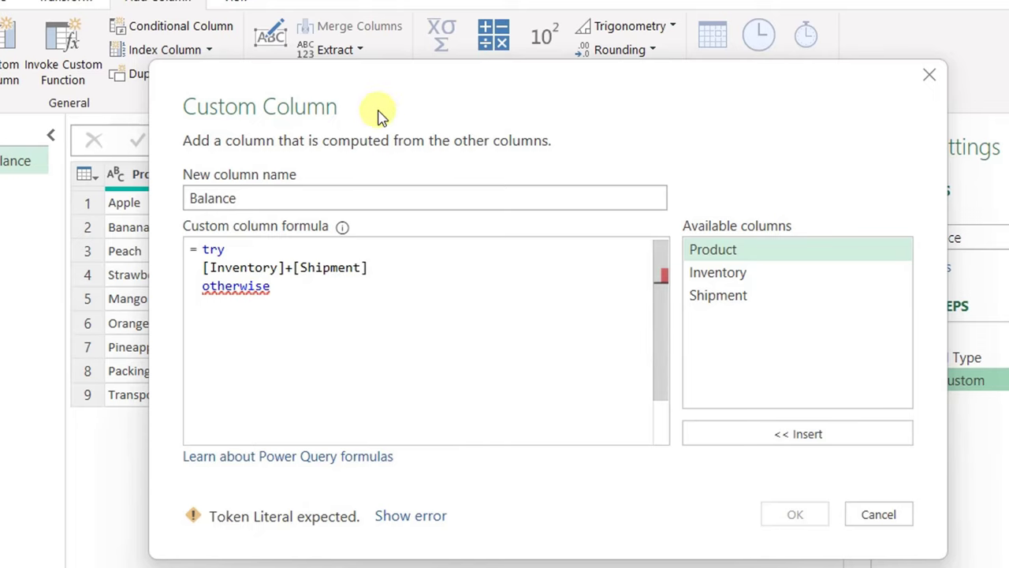
Complete the otherwise clause of the Balance formula with [Shipment] as the fallback value and apply it
drag(379, 79, 896, 117)
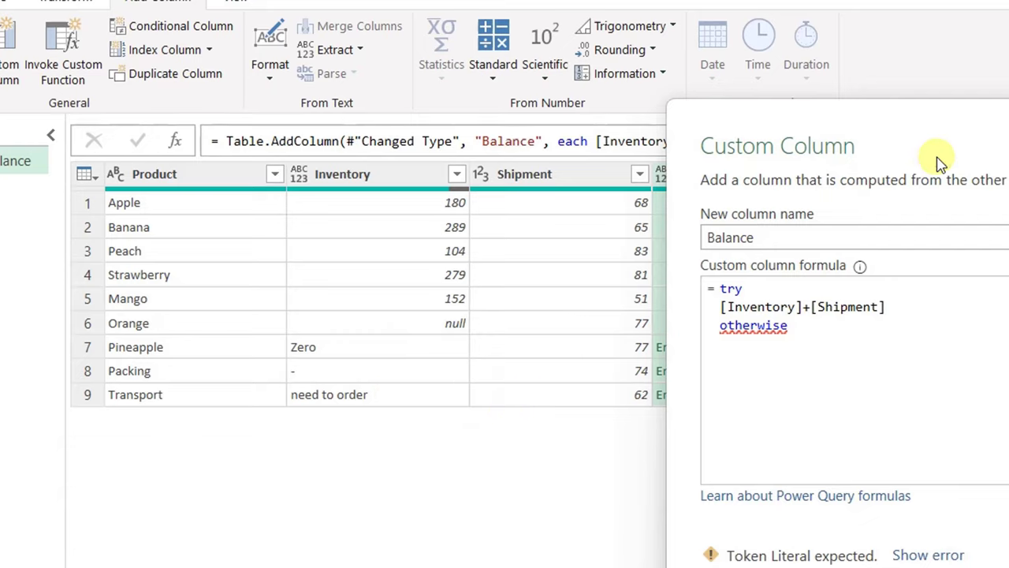
drag(962, 118, 554, 77)
click(442, 290)
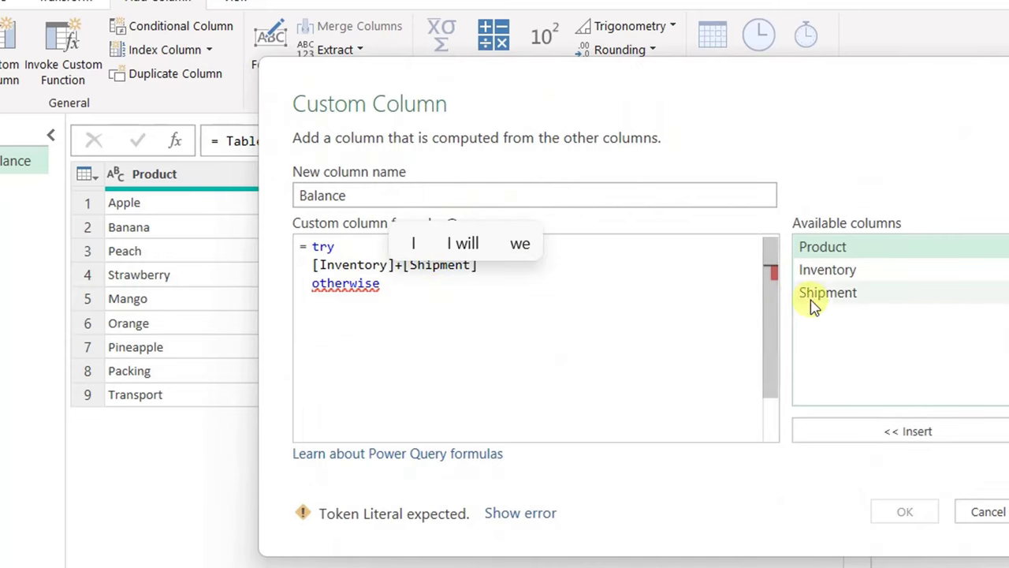
double_click(832, 296)
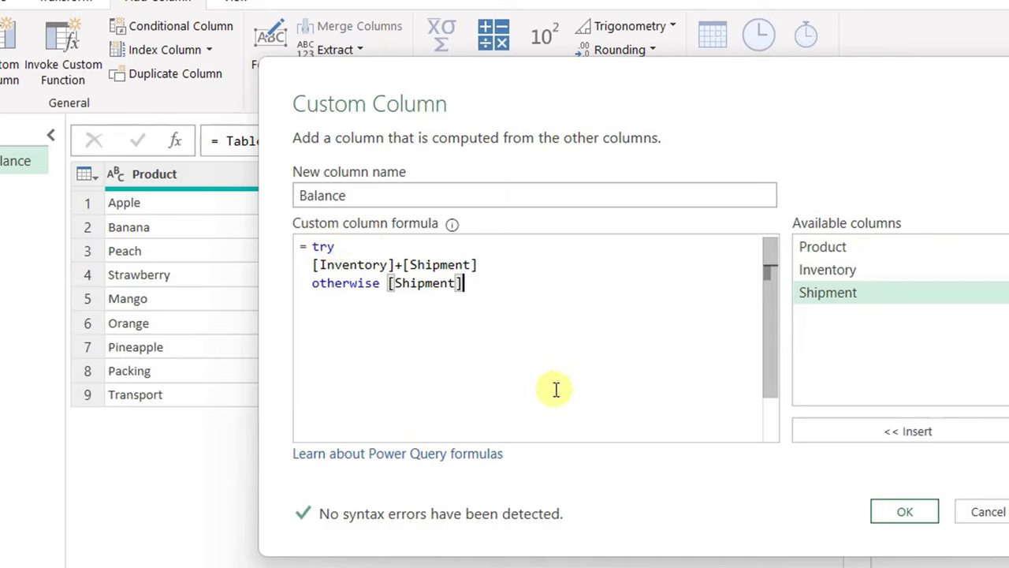
click(916, 520)
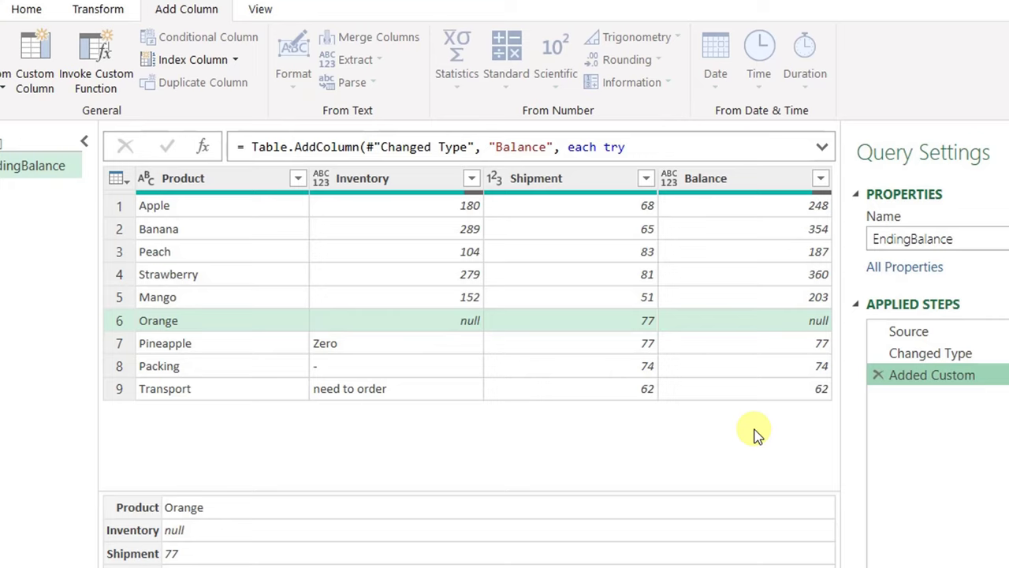
Reopen the added custom column step, insert "if [Inventory] = null then [Shipment] else" before the try expression, and apply the formula
double_click(931, 382)
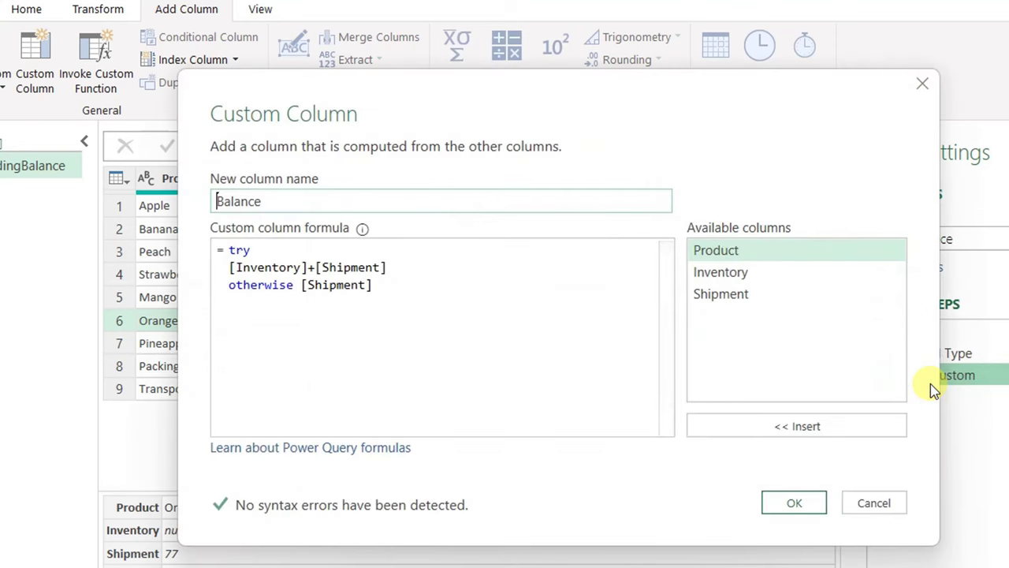
click(229, 250)
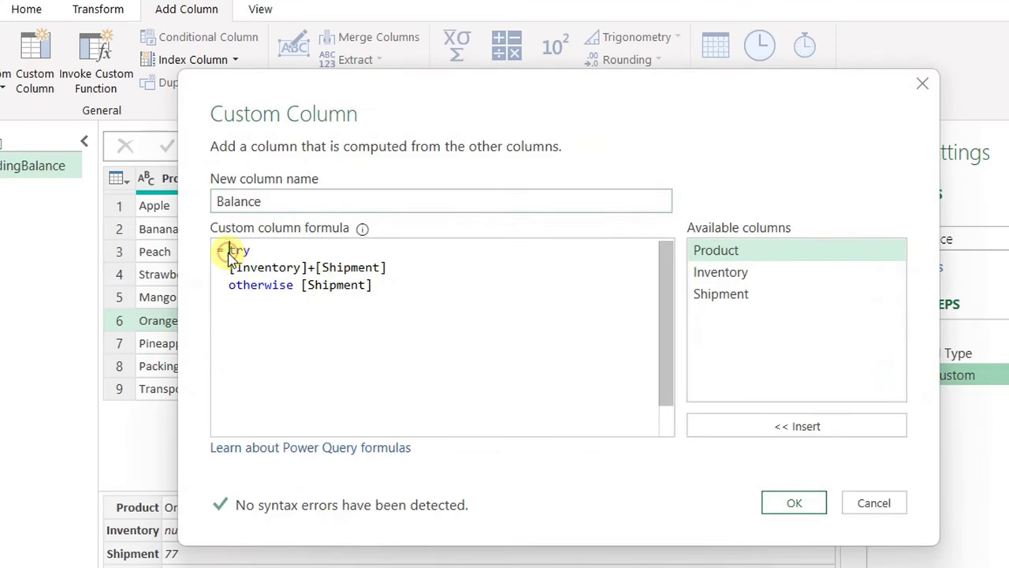
key(Return)
text(if)
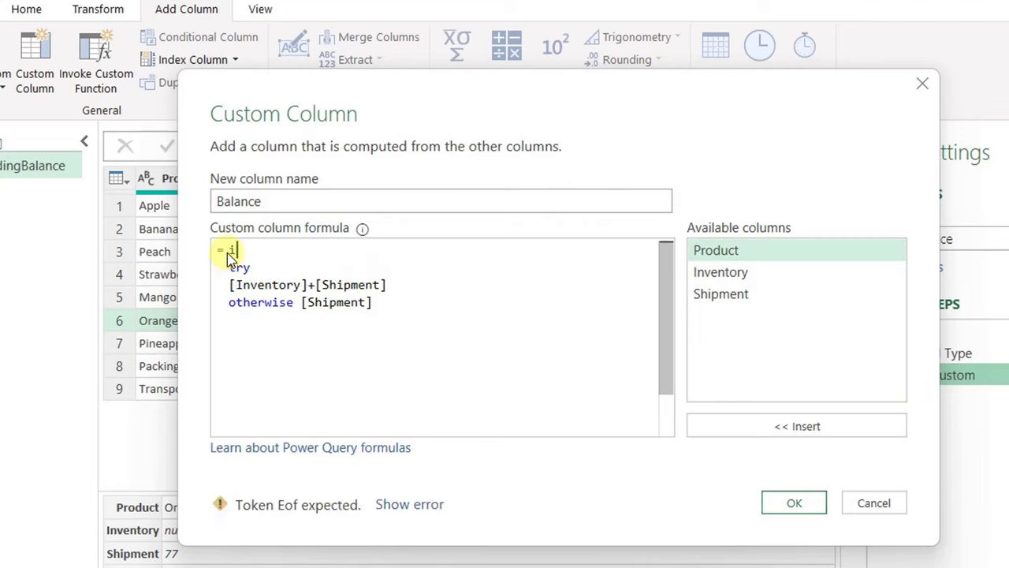
double_click(740, 272)
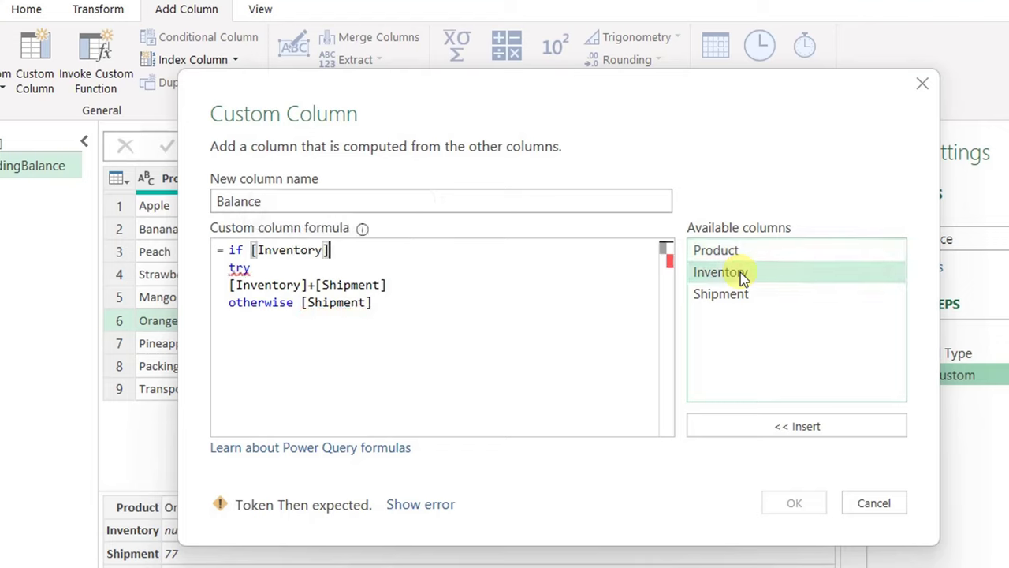
text(= null then)
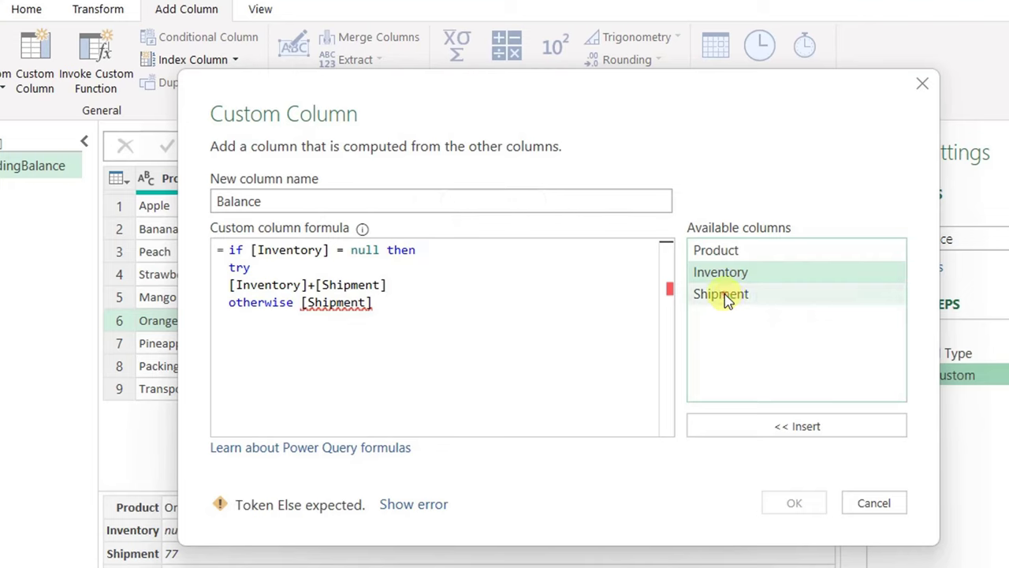
double_click(723, 293)
text(else)
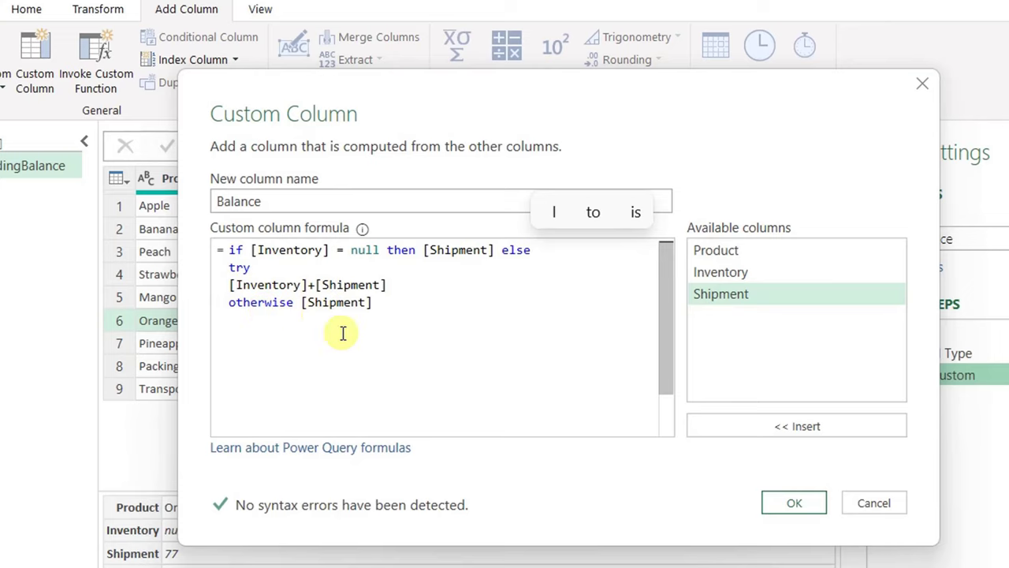
click(788, 511)
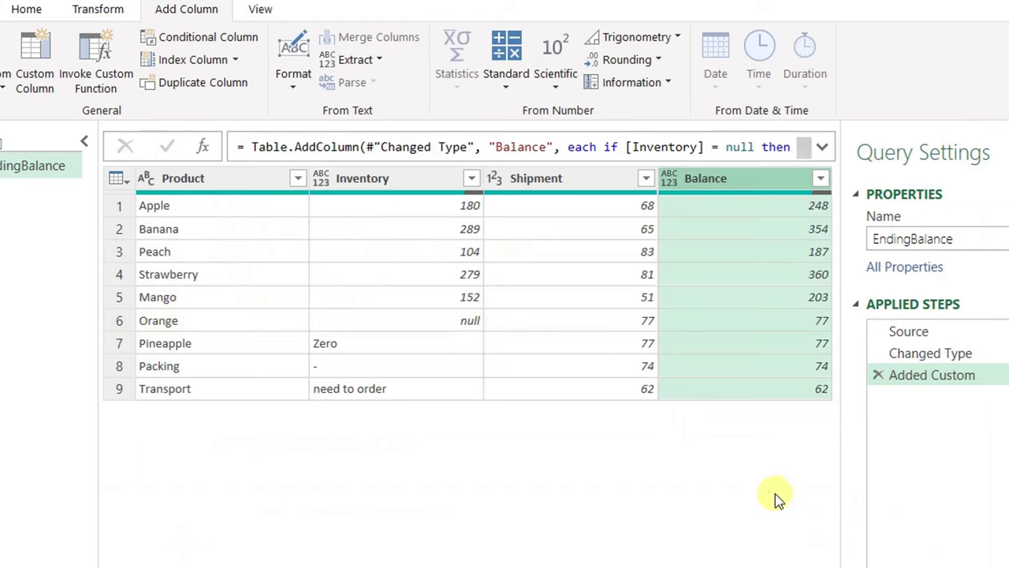
click(125, 321)
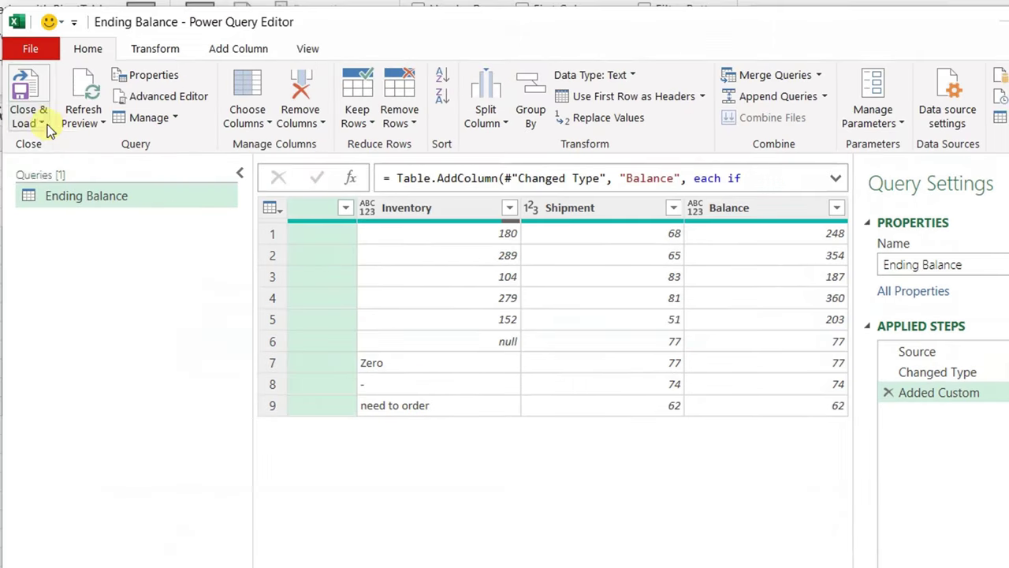
Load the query as a table into the existing worksheet at Sheet1 cell H5 and autofit column H
click(42, 122)
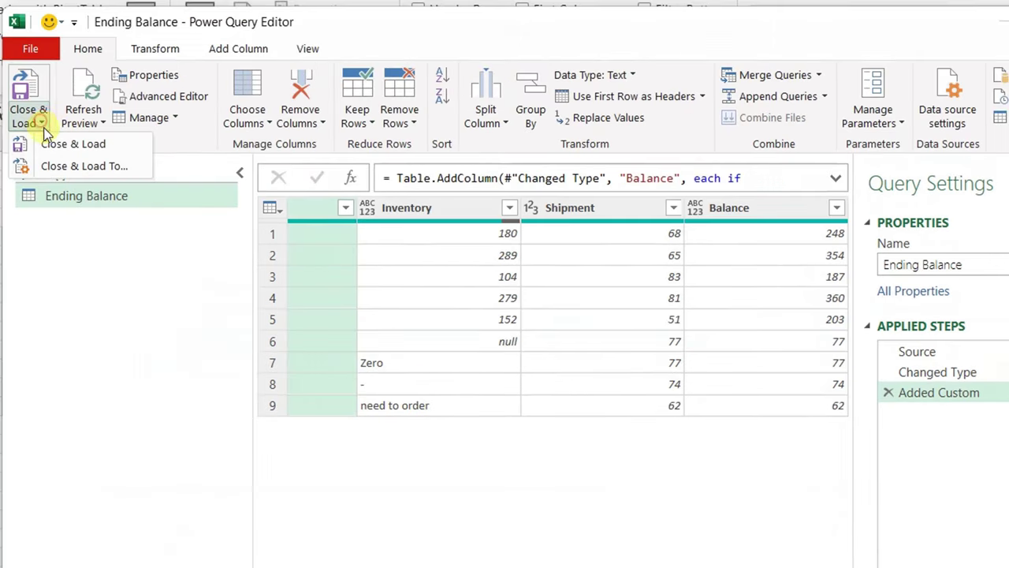
click(59, 166)
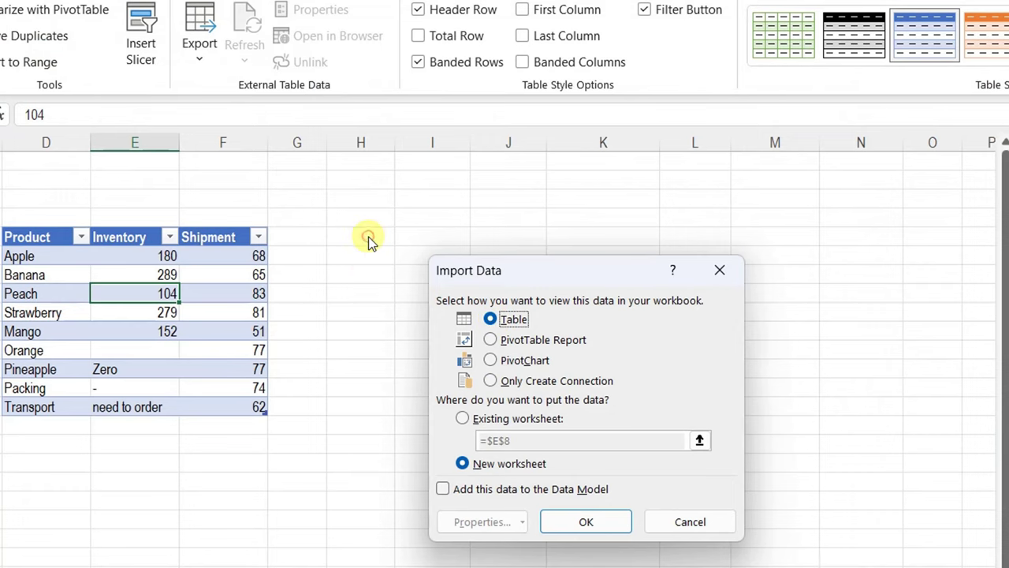
click(463, 418)
click(340, 238)
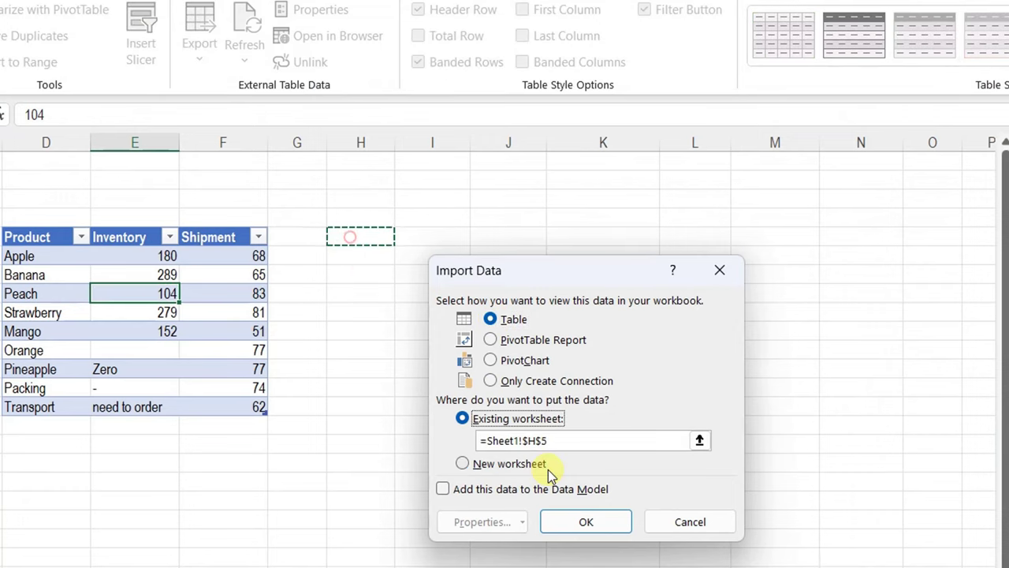
click(580, 520)
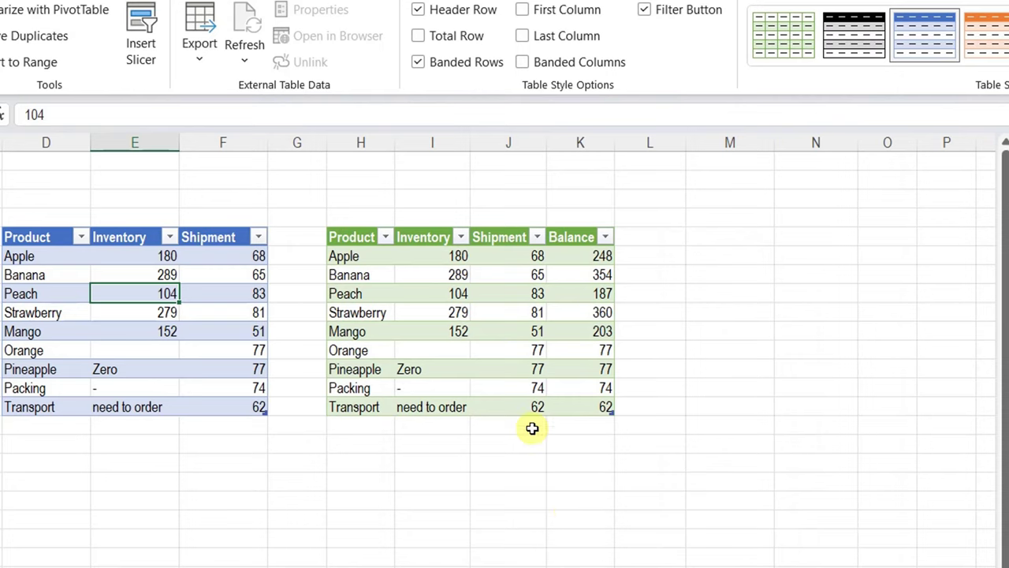
double_click(395, 144)
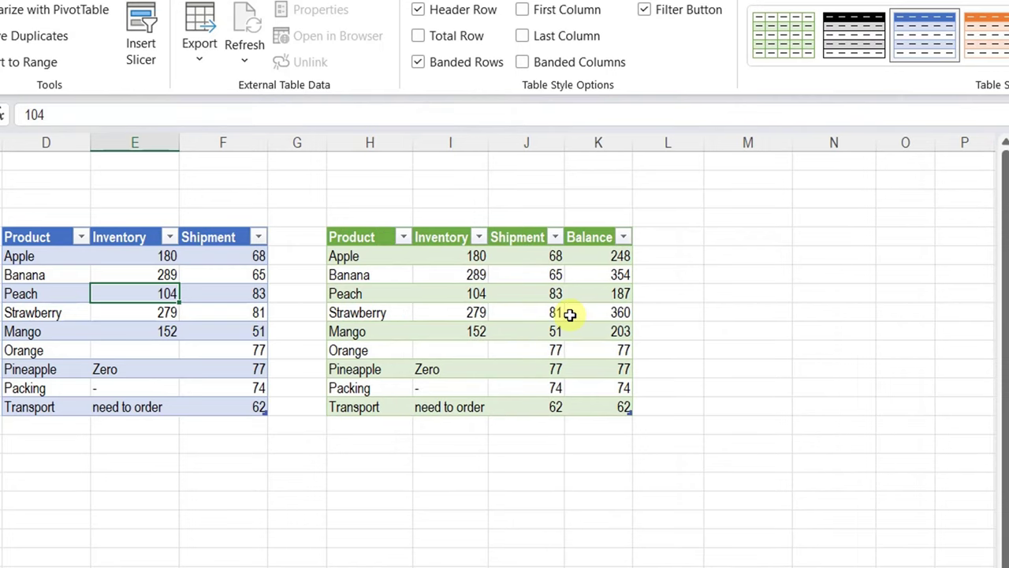